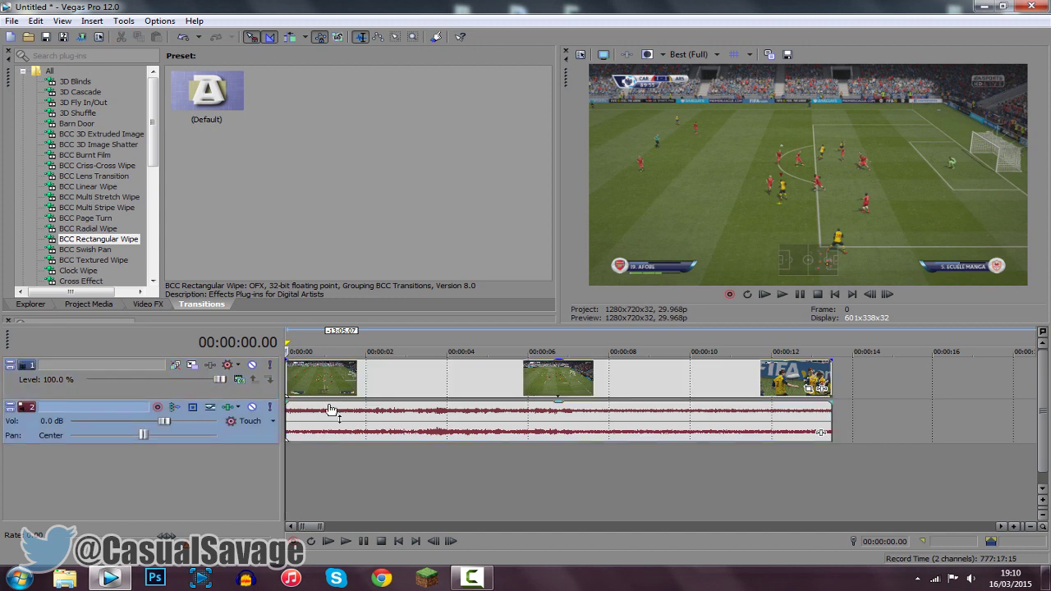
Split the video clip and its audio at 00:00:02.22 on the timeline
{"action": "left_click", "coordinate": [376, 430]}
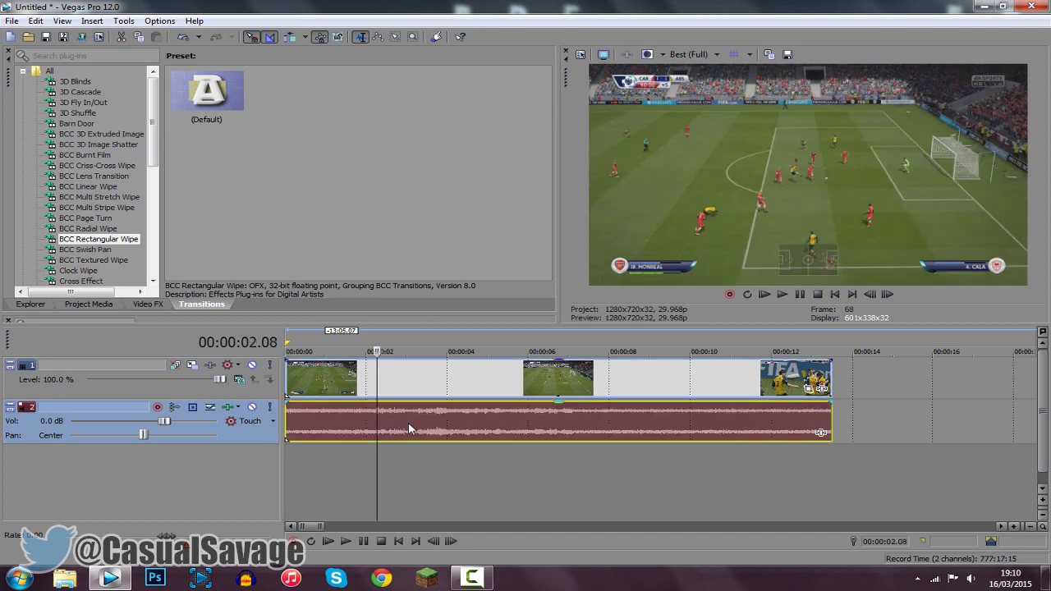
{"action": "key", "text": "space"}
{"action": "key", "text": "Left"}
{"action": "key", "text": "Left"}
{"action": "key", "text": "Left"}
{"action": "key", "text": "Left"}
{"action": "key", "text": "Left"}
{"action": "key", "text": "Left"}
{"action": "key", "text": "Left"}
{"action": "key", "text": "Left"}
{"action": "key", "text": "Left"}
{"action": "key", "text": "Left"}
{"action": "key", "text": "Left"}
{"action": "key", "text": "Left"}
{"action": "key", "text": "Left"}
{"action": "key", "text": "Left"}
{"action": "key", "text": "Left"}
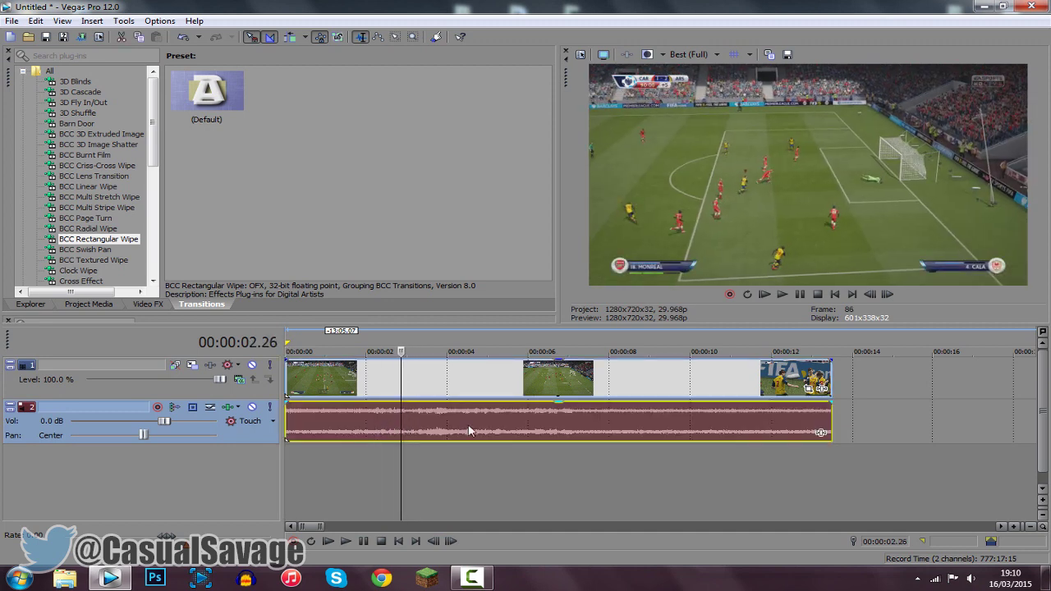
{"action": "key", "text": "Right"}
{"action": "key", "text": "Right"}
{"action": "key", "text": "Right"}
{"action": "key", "text": "Right"}
{"action": "key", "text": "Right"}
{"action": "key", "text": "Right"}
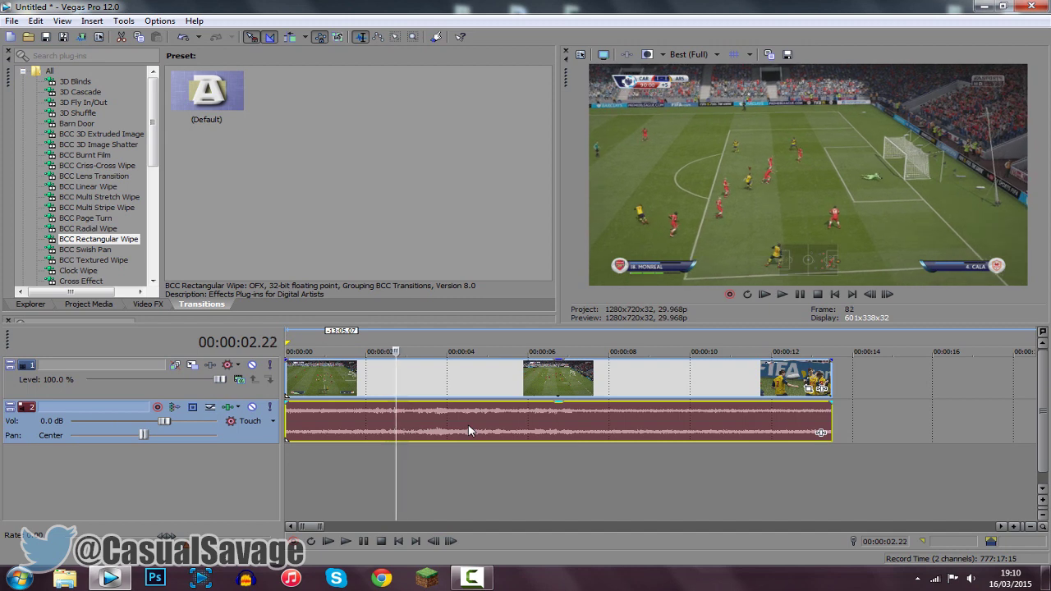
{"action": "key", "text": "s"}
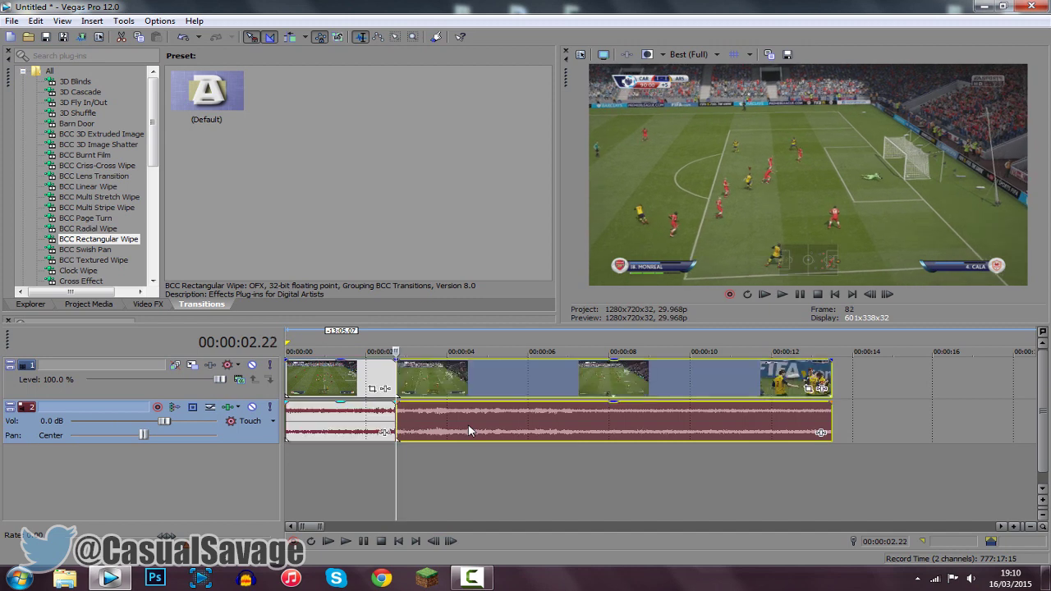
Open Event Pan/Crop for the video clip after the split, enable Sync Cursor, and place the keyframe cursor at the clip's start
{"action": "scroll", "coordinate": [469, 431], "scroll_direction": "up", "scroll_amount": 2}
{"action": "scroll", "coordinate": [469, 431], "scroll_direction": "down", "scroll_amount": 3}
{"action": "mouse_move", "coordinate": [417, 431]}
{"action": "left_mouse_down"}
{"action": "mouse_move", "coordinate": [586, 431]}
{"action": "mouse_move", "coordinate": [418, 430]}
{"action": "left_mouse_up"}
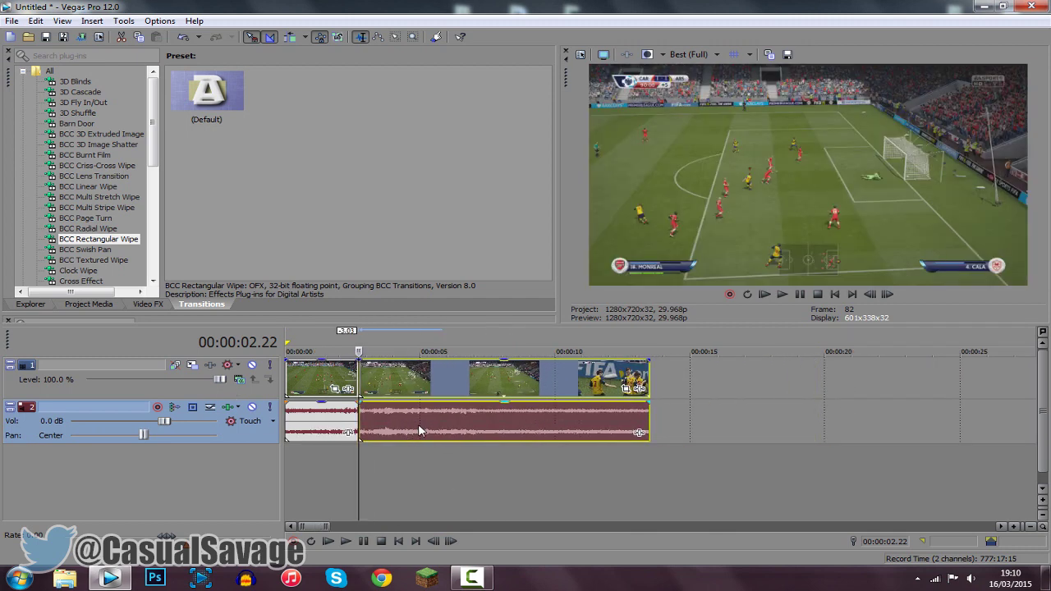
{"action": "left_click", "coordinate": [376, 377]}
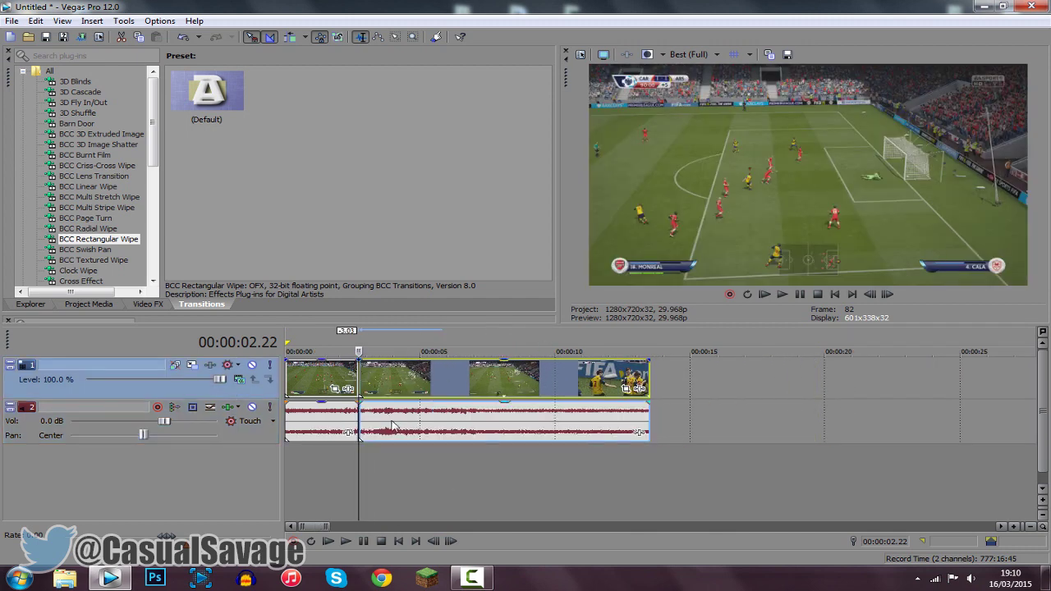
{"action": "scroll", "coordinate": [484, 479], "scroll_direction": "up", "scroll_amount": 2}
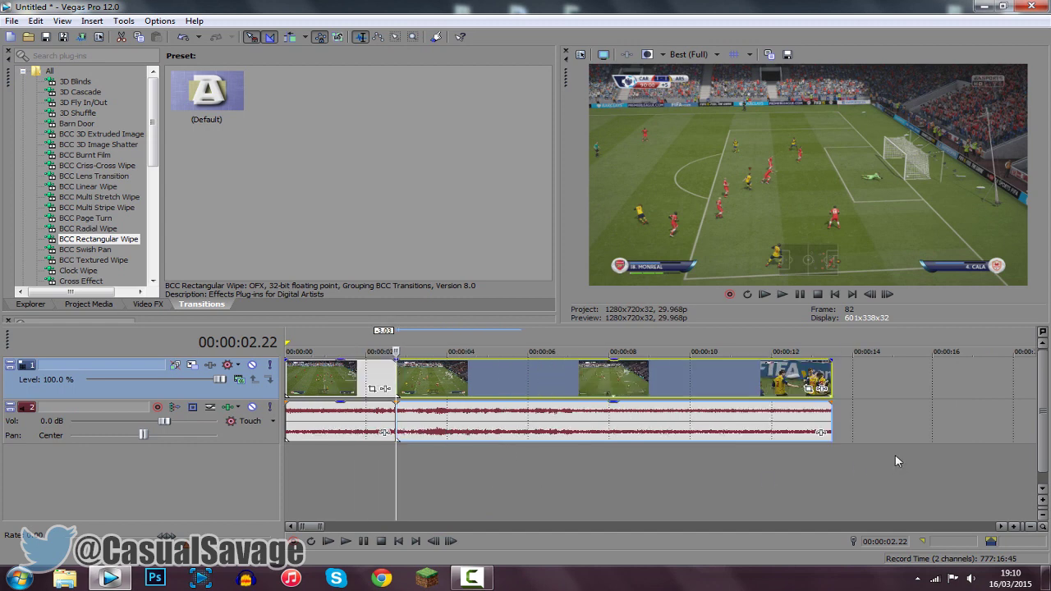
{"action": "left_click", "coordinate": [817, 388]}
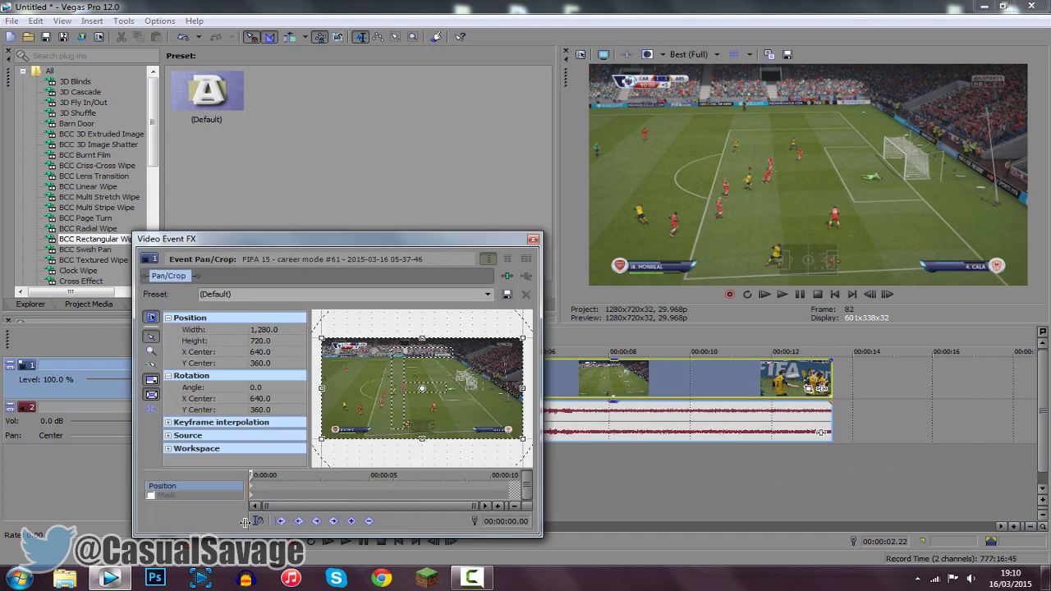
{"action": "left_click", "coordinate": [258, 521]}
{"action": "mouse_move", "coordinate": [253, 474]}
{"action": "left_mouse_down"}
{"action": "mouse_move", "coordinate": [464, 481]}
{"action": "mouse_move", "coordinate": [251, 481]}
{"action": "left_mouse_up"}
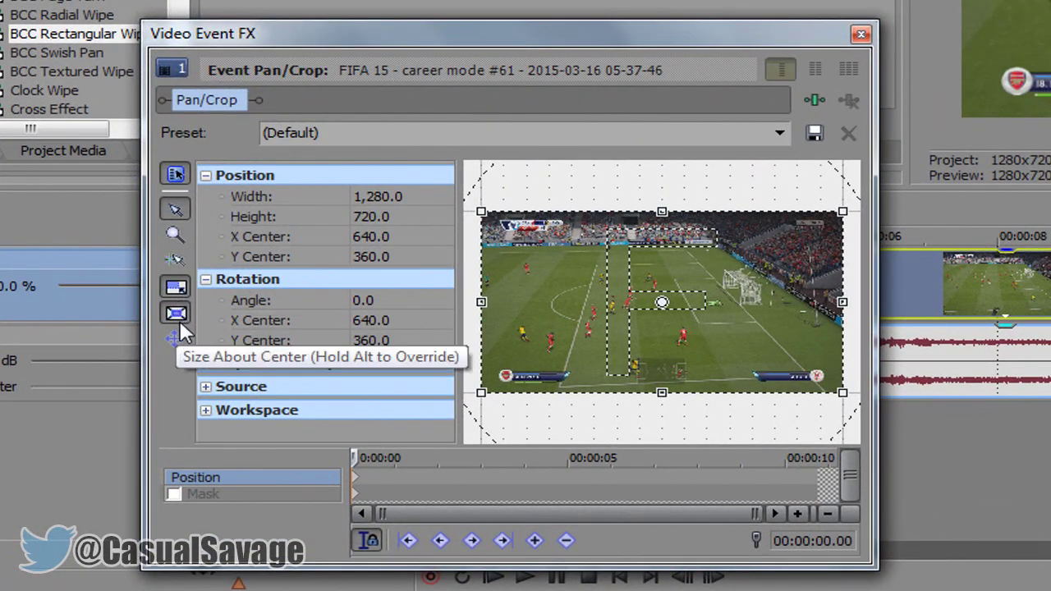
At the first keyframe, shrink the crop frame to about 834 × 469 and rotate it to about -10.5 degrees
{"action": "left_click_drag", "start_coordinate": [836, 390], "coordinate": [787, 357]}
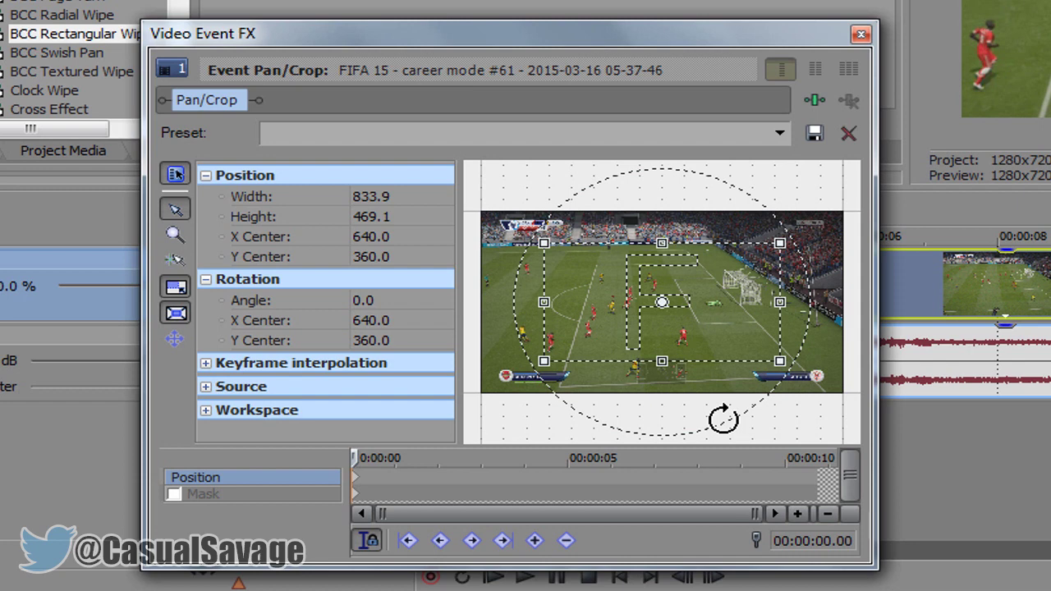
{"action": "left_click_drag", "start_coordinate": [723, 419], "coordinate": [752, 415]}
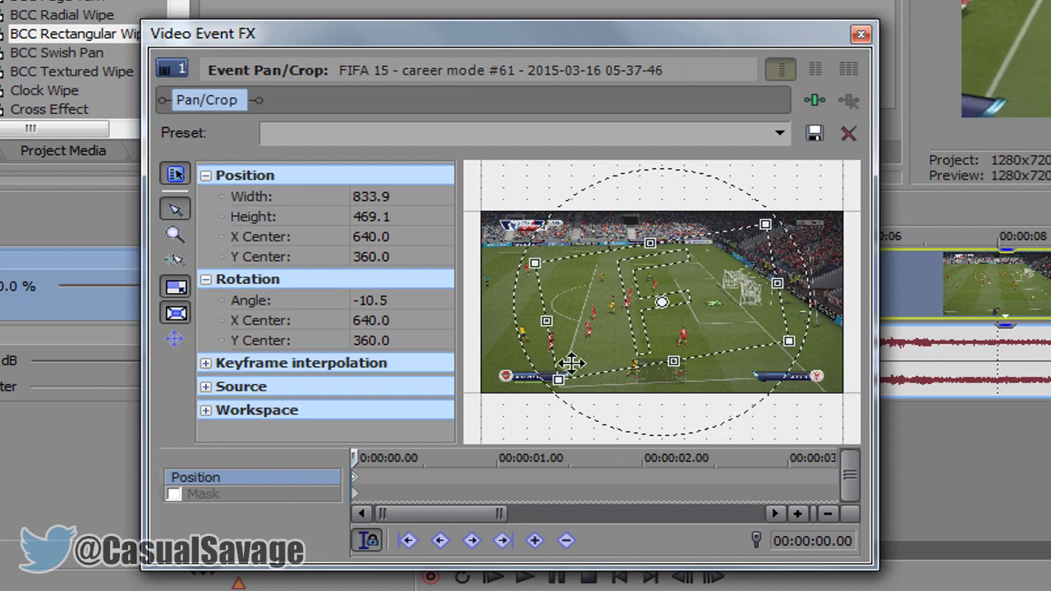
Create a position keyframe at 00:00:00.05 with the crop frame rotated to about 13.1 degrees
{"action": "left_click", "coordinate": [360, 486]}
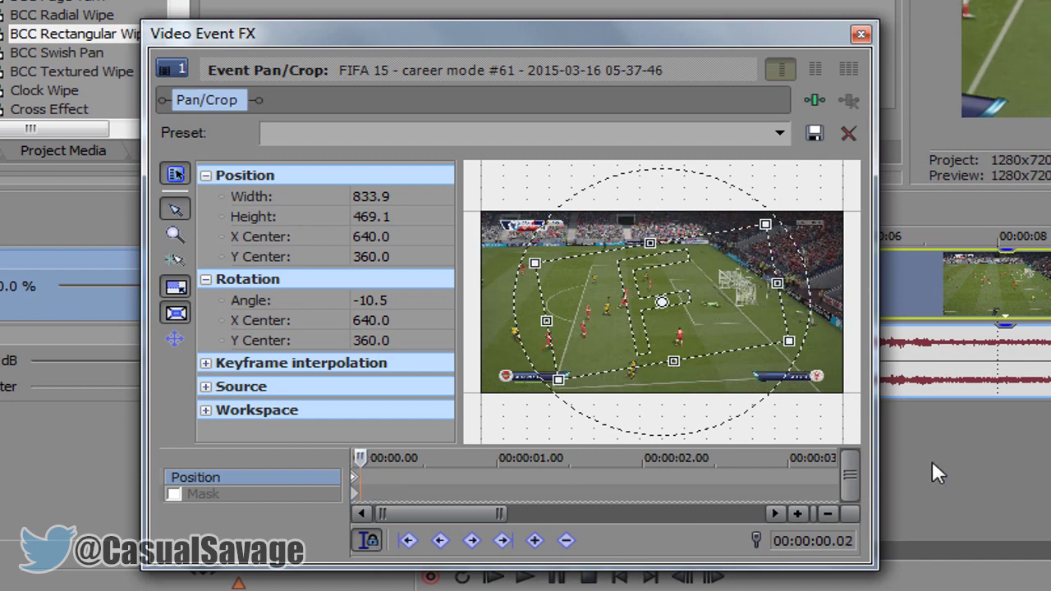
{"action": "scroll", "coordinate": [478, 495], "scroll_direction": "up", "scroll_amount": 2}
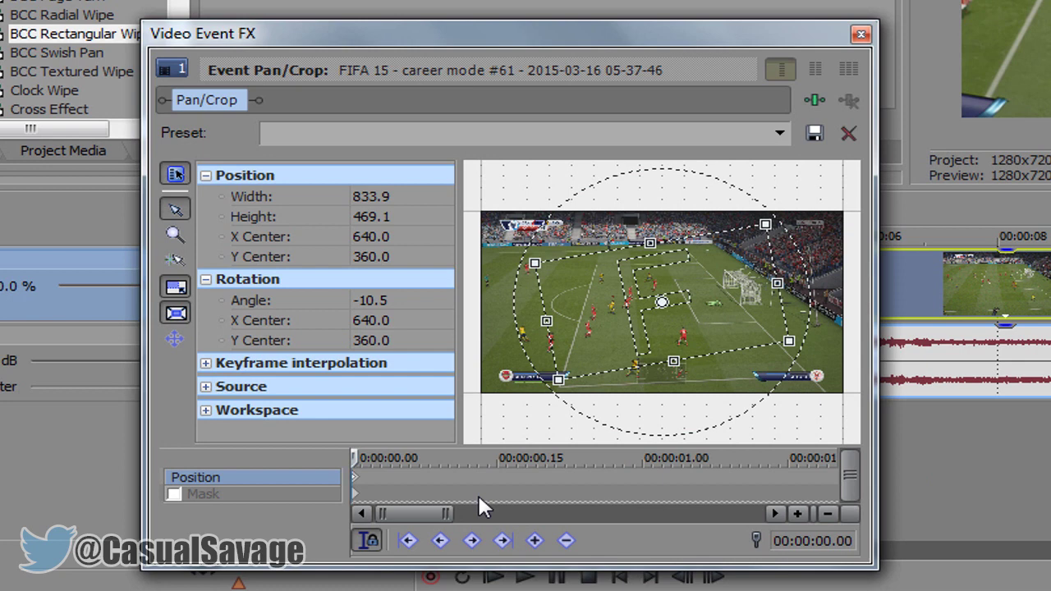
{"action": "key", "text": "space"}
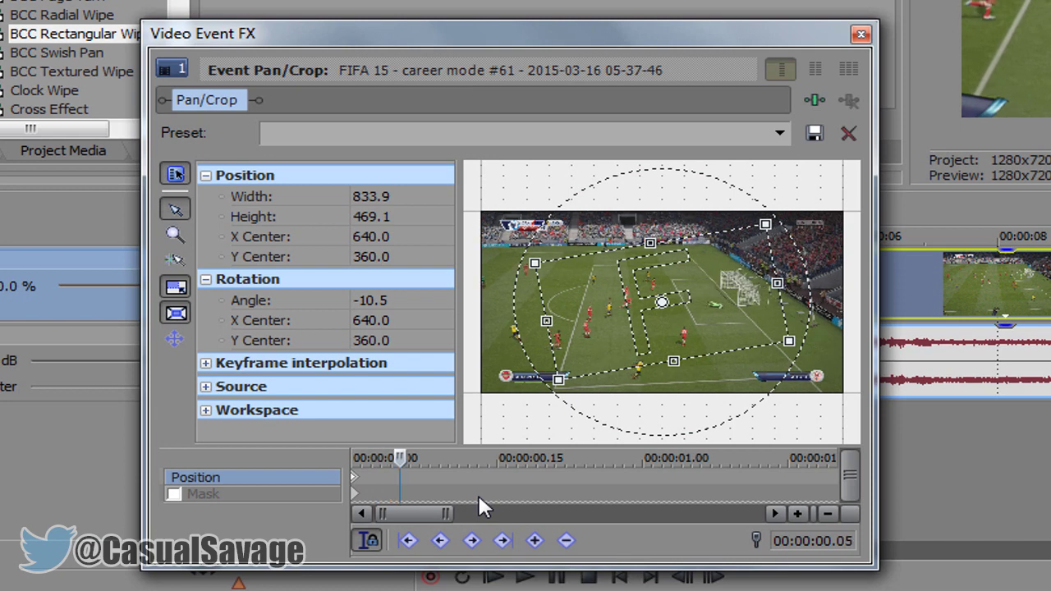
{"action": "left_click_drag", "start_coordinate": [805, 292], "coordinate": [811, 351]}
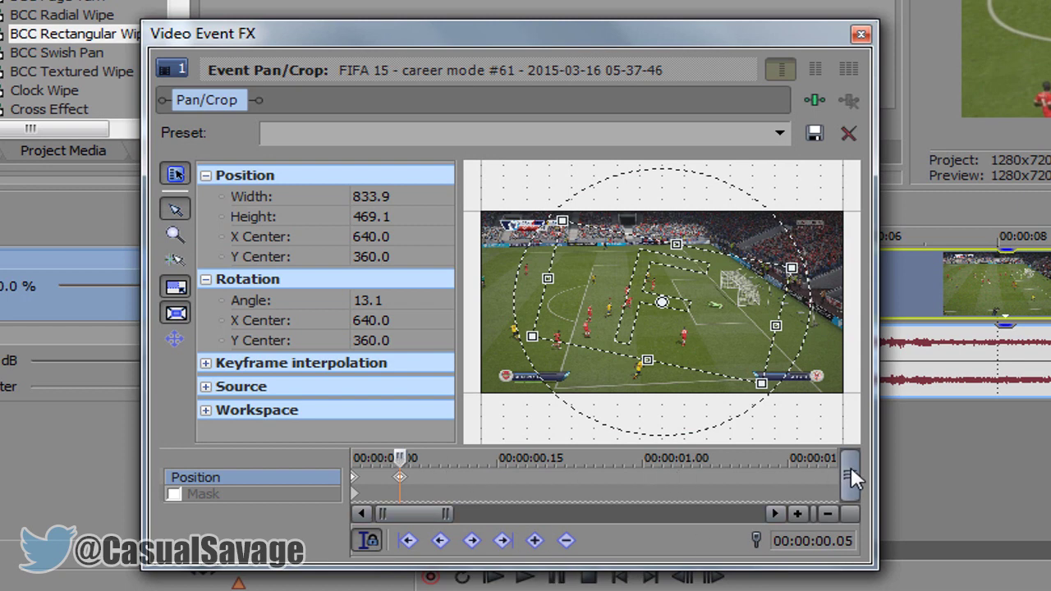
Copy the first position keyframe to 00:00:00.10, five frames after the 13.1-degree keyframe
{"action": "left_click_drag", "start_coordinate": [447, 514], "coordinate": [478, 513]}
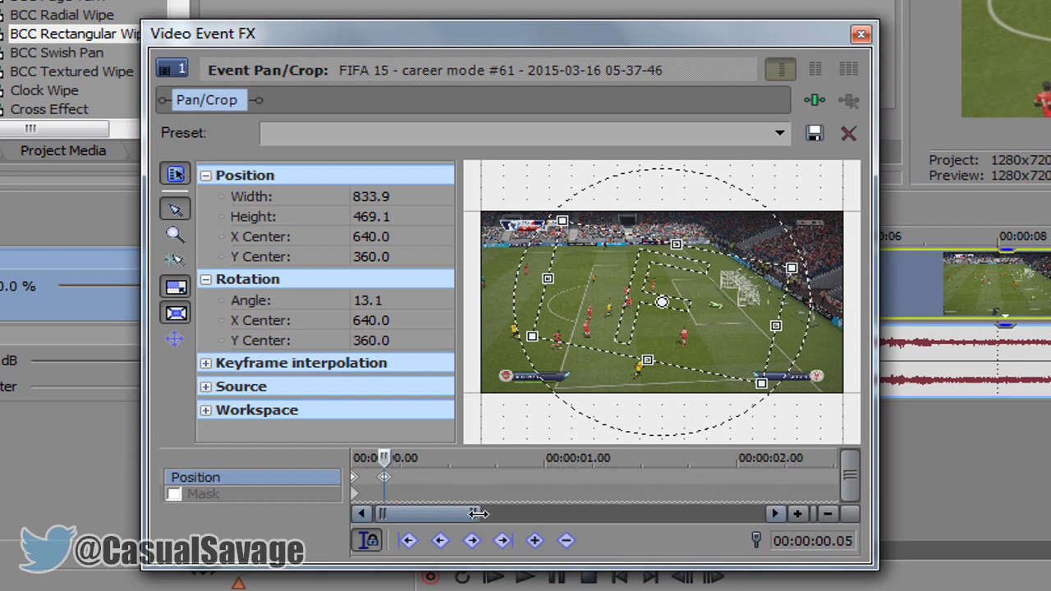
{"action": "left_click", "coordinate": [354, 477]}
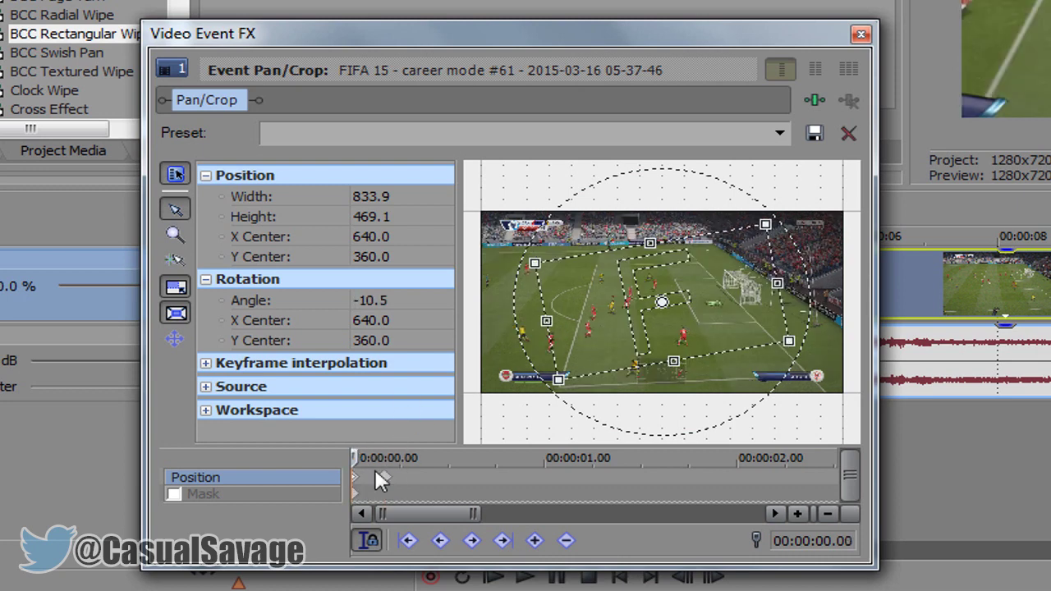
{"action": "left_click_drag", "start_coordinate": [353, 457], "coordinate": [385, 457]}
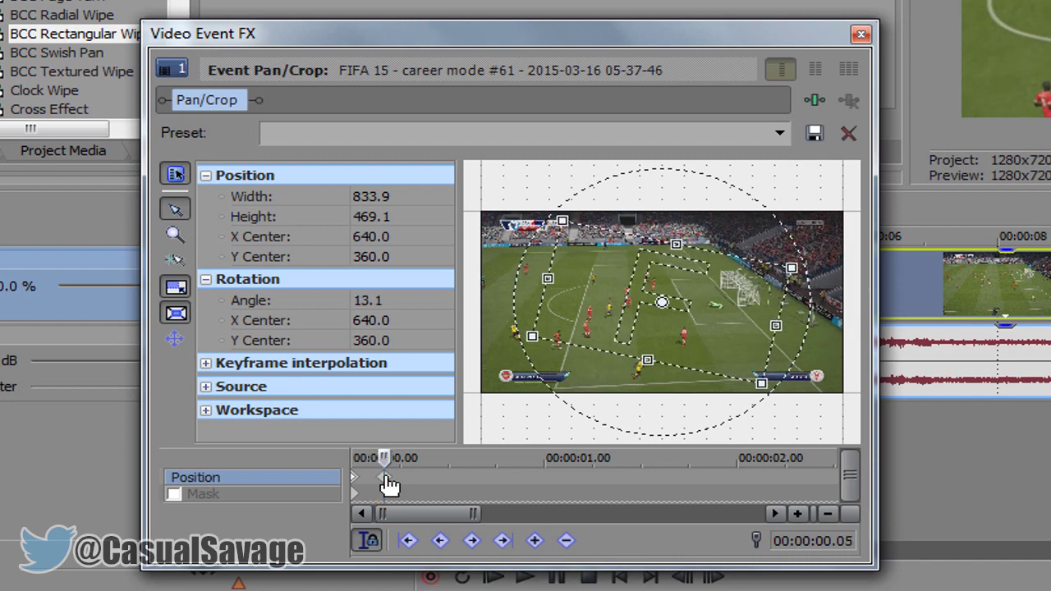
{"action": "key", "text": "Right"}
{"action": "key", "text": "Right"}
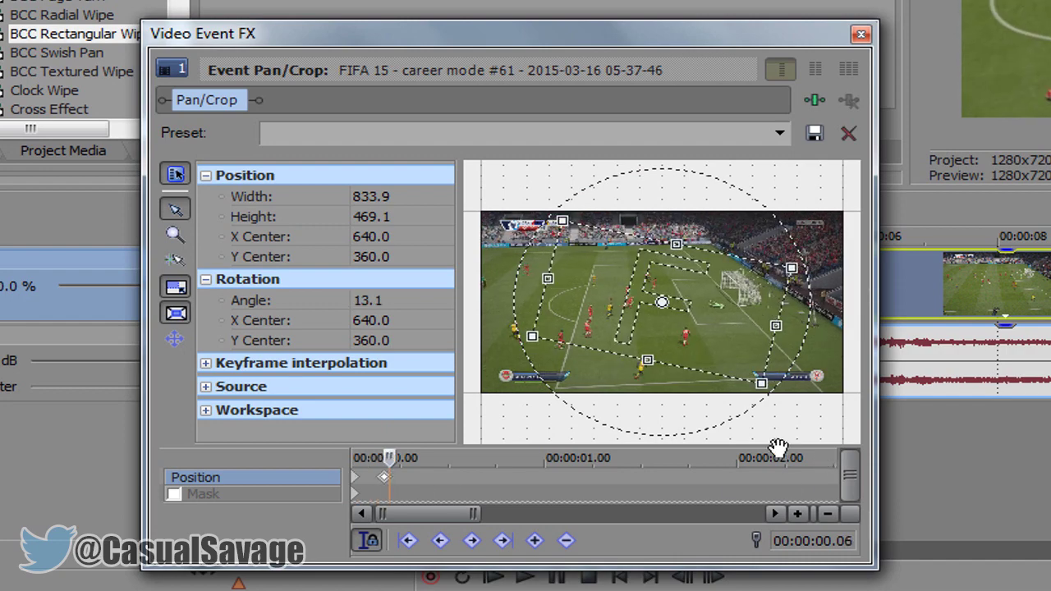
{"action": "key", "text": "Right"}
{"action": "key", "text": "Right"}
{"action": "key", "text": "Right"}
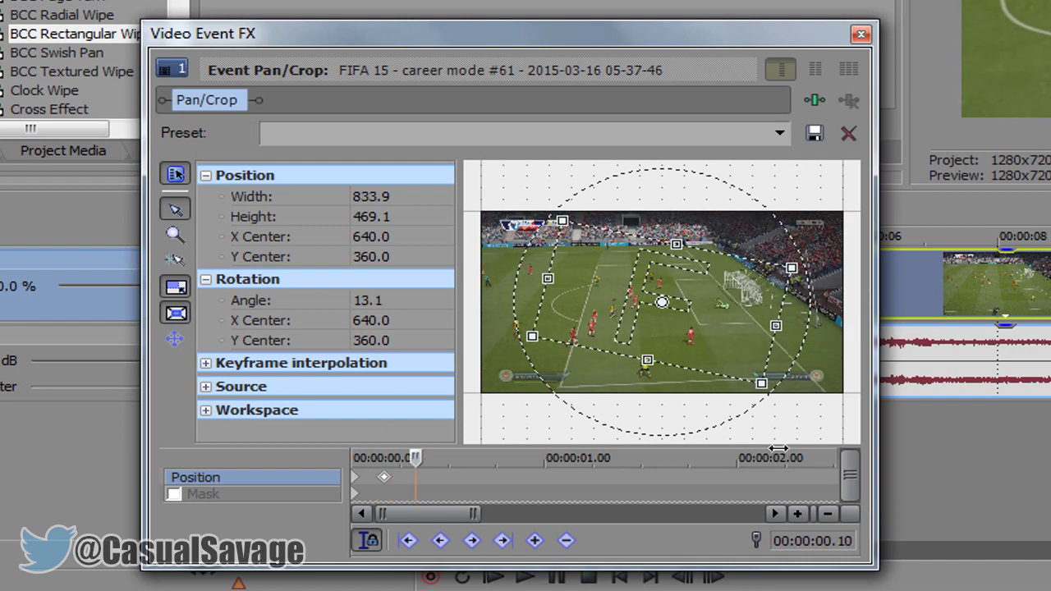
{"action": "key", "text": "ctrl+v"}
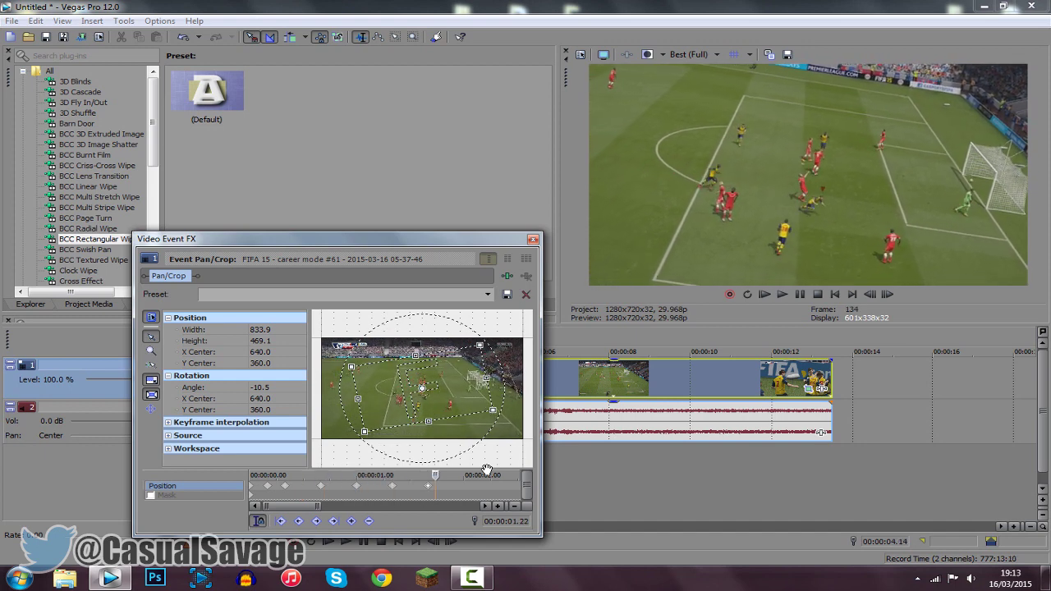
Continue placing copies of the -10.5-degree keyframe every ten frames up to 00:00:02.20
{"action": "key", "text": "ctrl+z"}
{"action": "key", "text": "Right"}
{"action": "scroll", "coordinate": [303, 495], "scroll_direction": "up", "scroll_amount": 2}
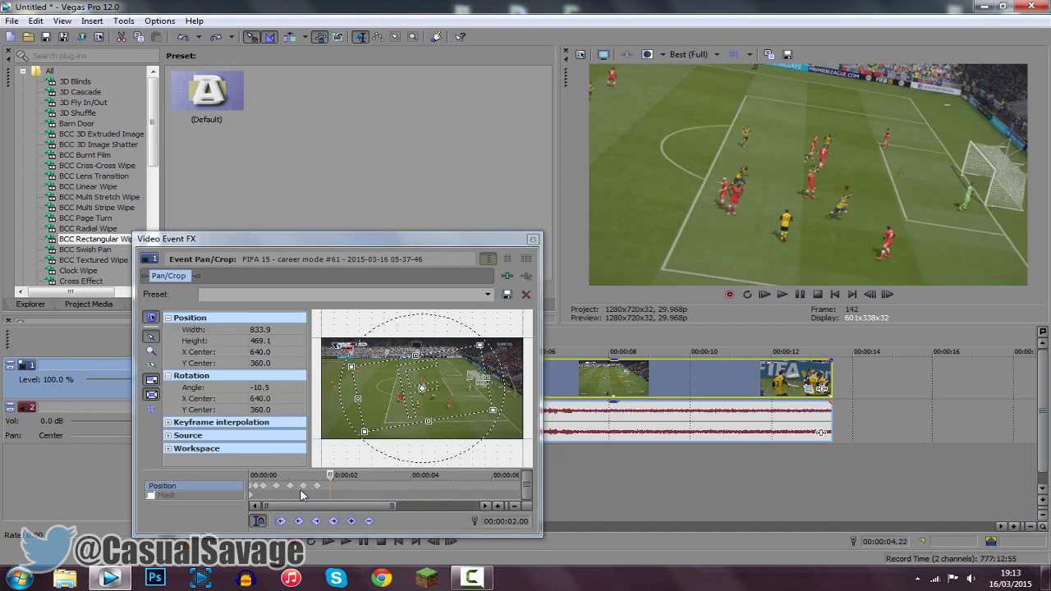
{"action": "left_click", "coordinate": [330, 491]}
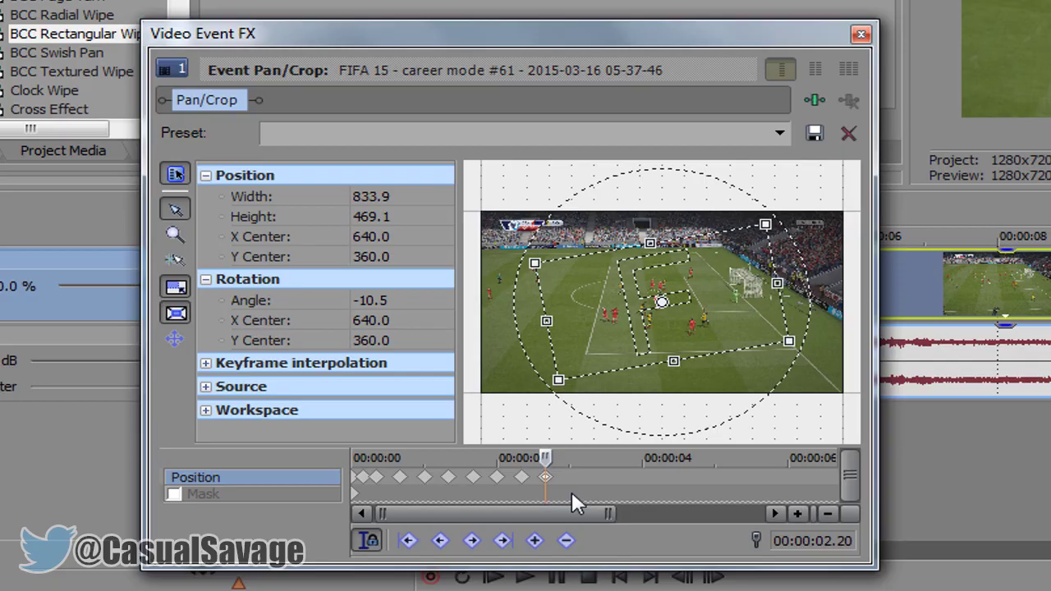
Copy the 13.1-degree keyframe from 00:00:00.05 to every ten frames from 00:00:00.15 through 00:00:02.25, alternating with the -10.5-degree keyframes
{"action": "left_click_drag", "start_coordinate": [618, 509], "coordinate": [527, 511]}
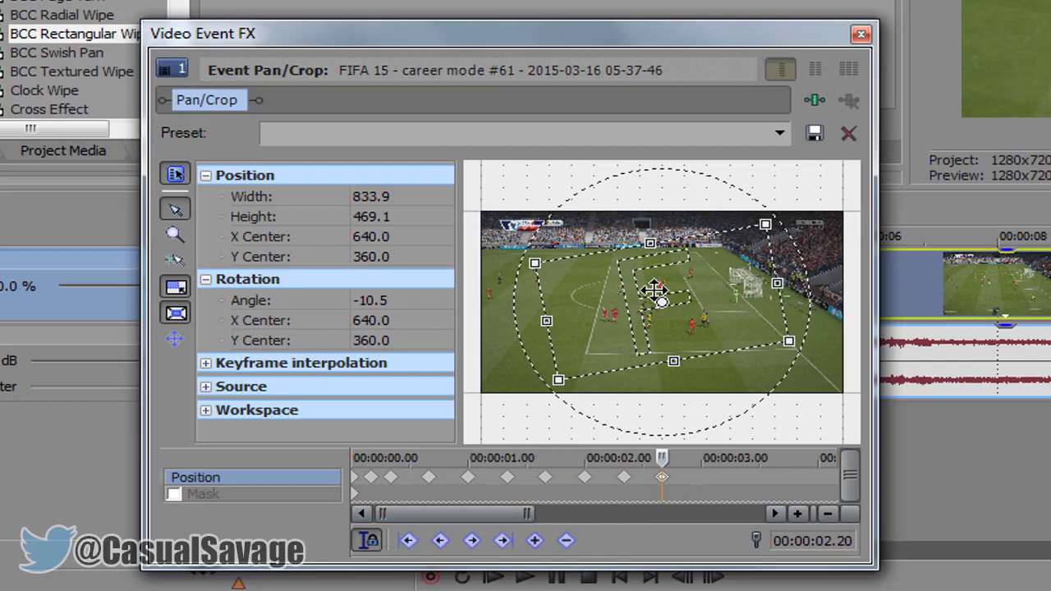
{"action": "left_click", "coordinate": [429, 480]}
{"action": "left_click", "coordinate": [403, 477]}
{"action": "left_click_drag", "start_coordinate": [403, 460], "coordinate": [644, 464]}
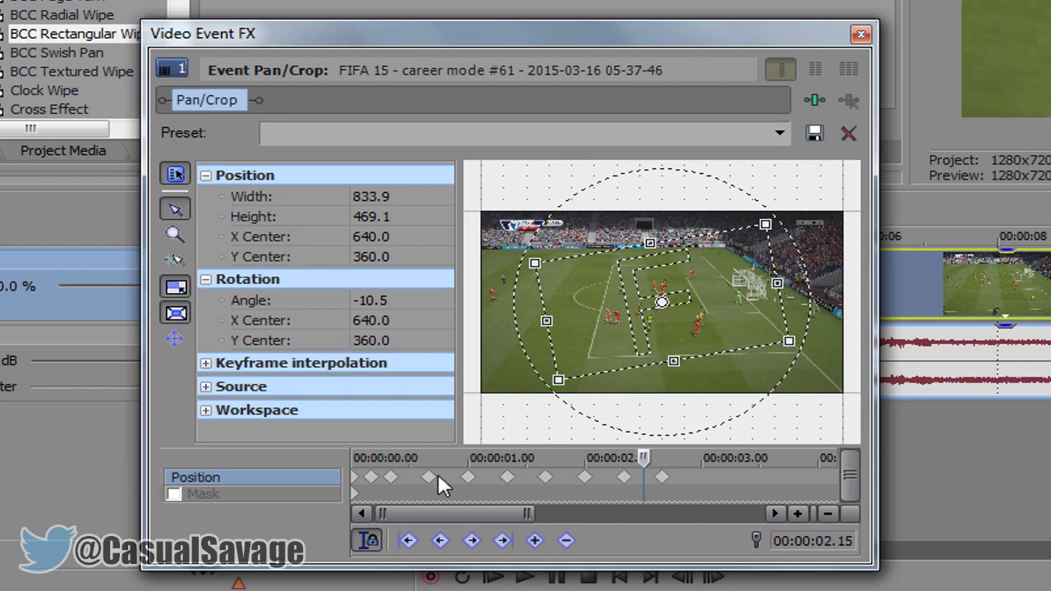
{"action": "left_click", "coordinate": [372, 478]}
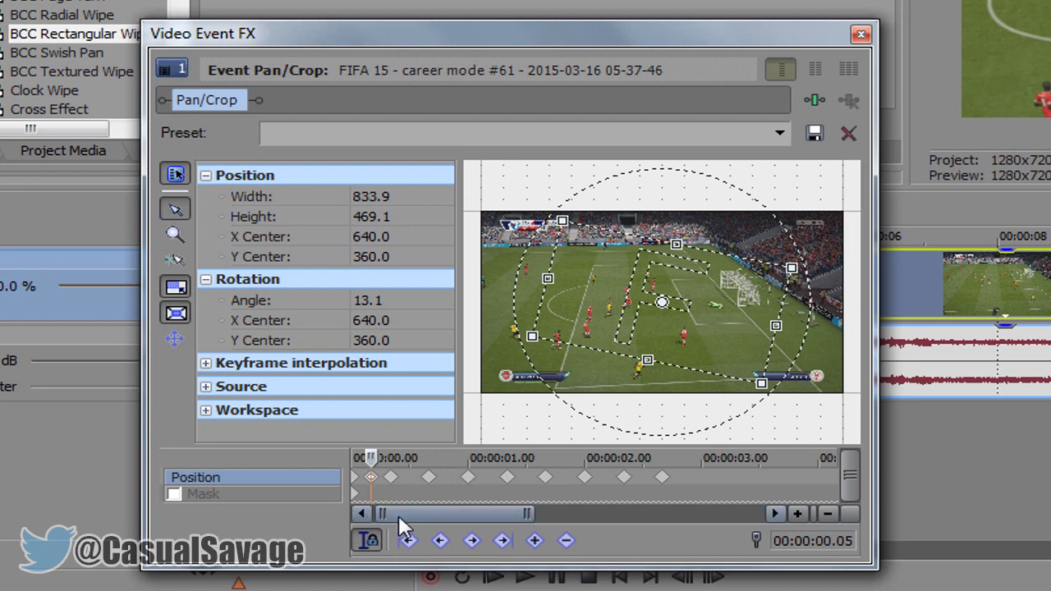
{"action": "left_click", "coordinate": [391, 479]}
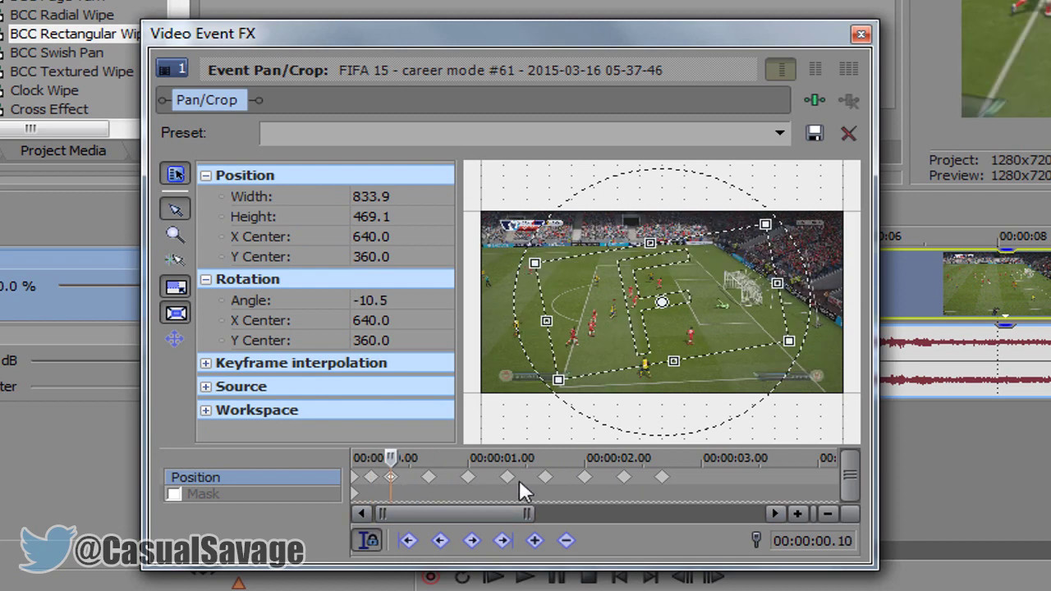
{"action": "key", "text": "Right"}
{"action": "key", "text": "Right"}
{"action": "key", "text": "Right"}
{"action": "key", "text": "Right"}
{"action": "key", "text": "Right"}
{"action": "key", "text": "ctrl+v"}
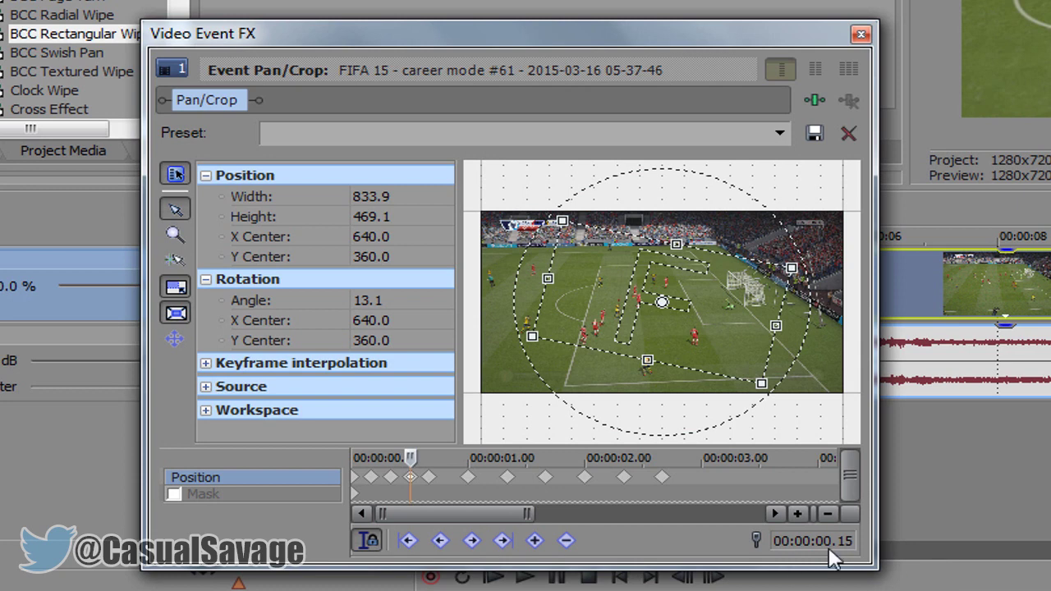
{"action": "left_click", "coordinate": [428, 479]}
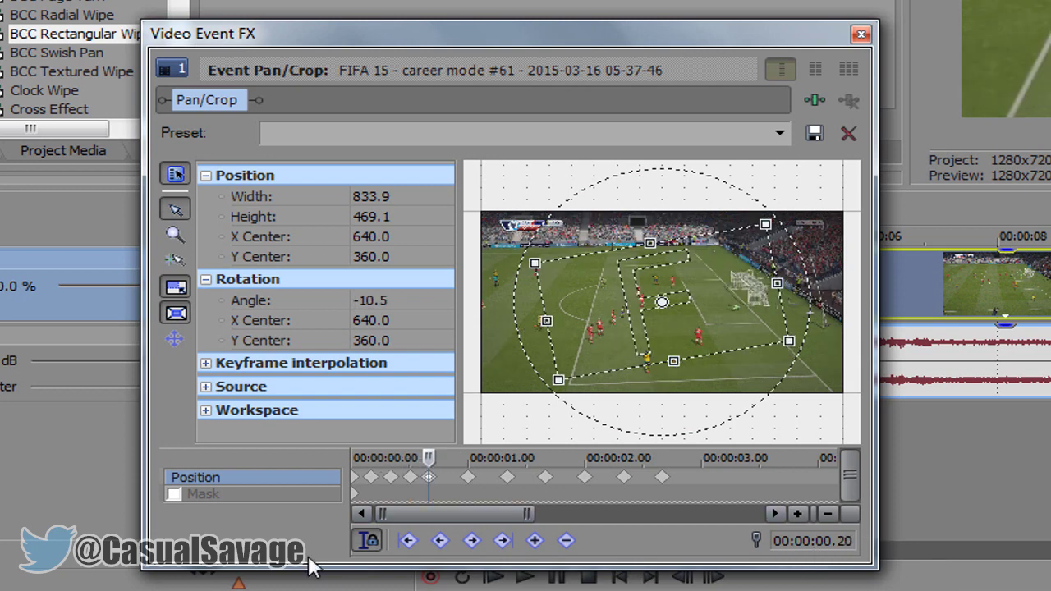
{"action": "key", "text": "space"}
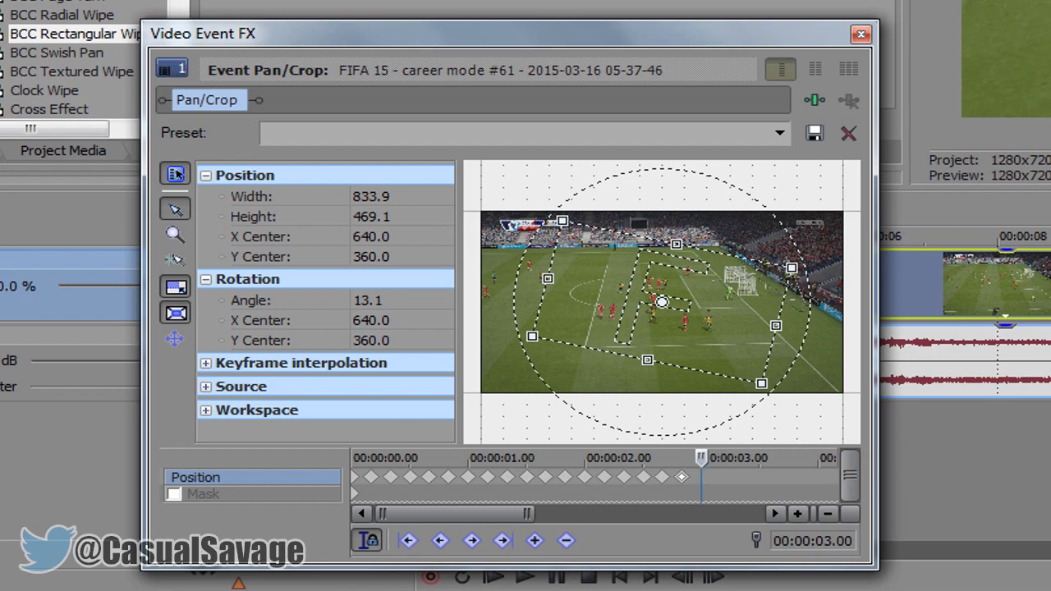
Restore the crop frame to its default size and angle at 00:00:03.00, and close the Video Event FX window
{"action": "right_click", "coordinate": [720, 340]}
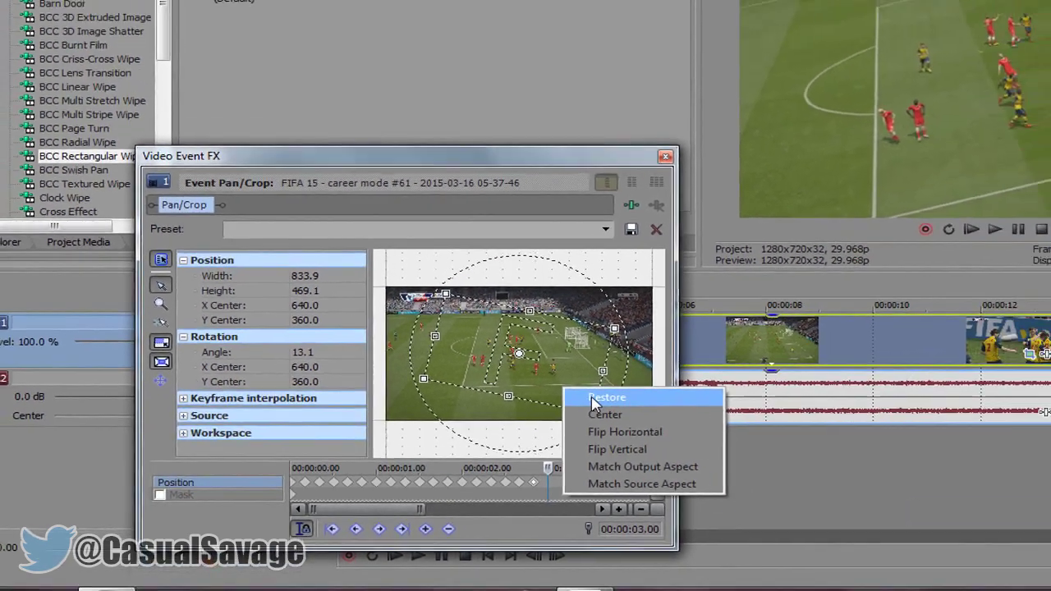
{"action": "left_click", "coordinate": [608, 398]}
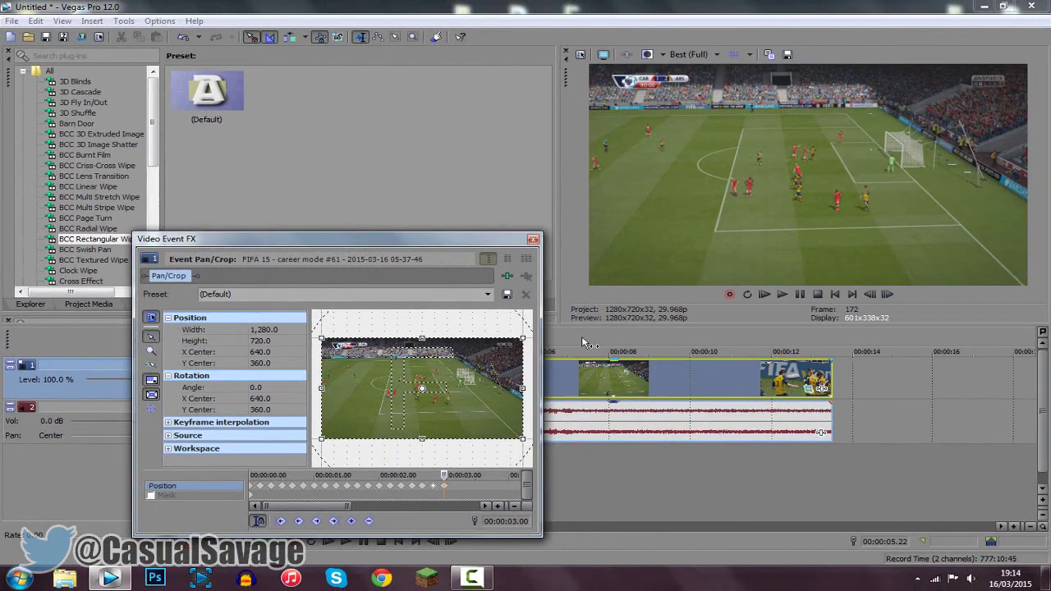
{"action": "left_click", "coordinate": [534, 239]}
Play back the project to check the shake effect on the second clip, and pause the preview
{"action": "scroll", "coordinate": [322, 417], "scroll_direction": "down", "scroll_amount": 3}
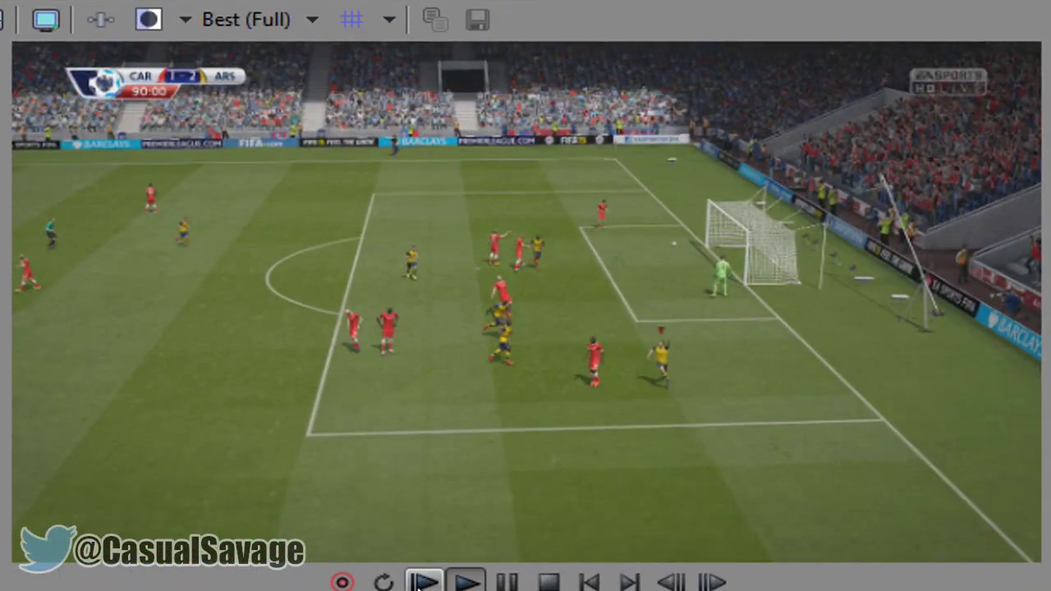
{"action": "left_click", "coordinate": [420, 583]}
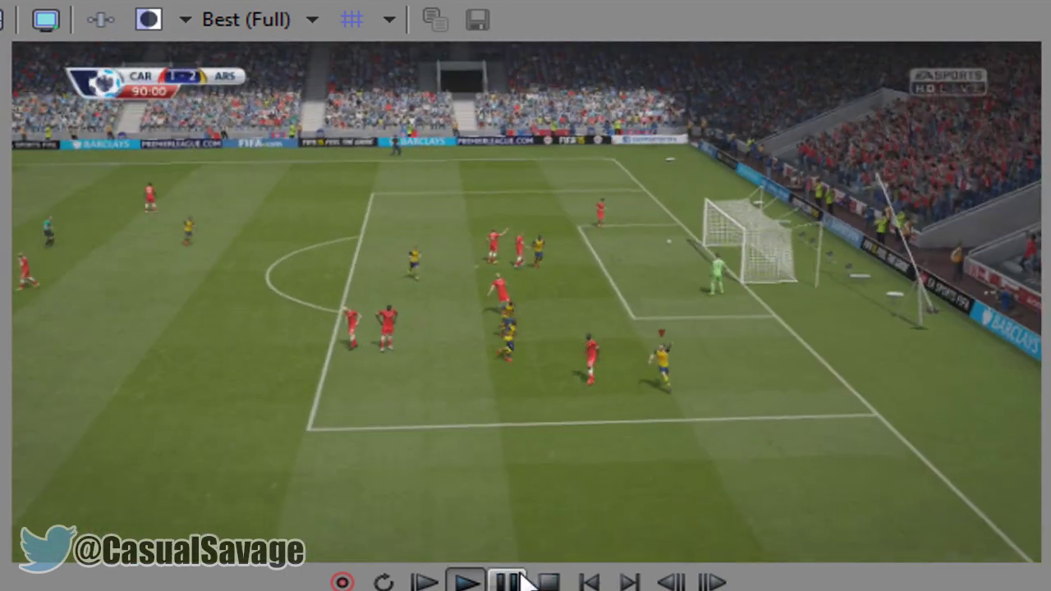
{"action": "left_click", "coordinate": [522, 578]}
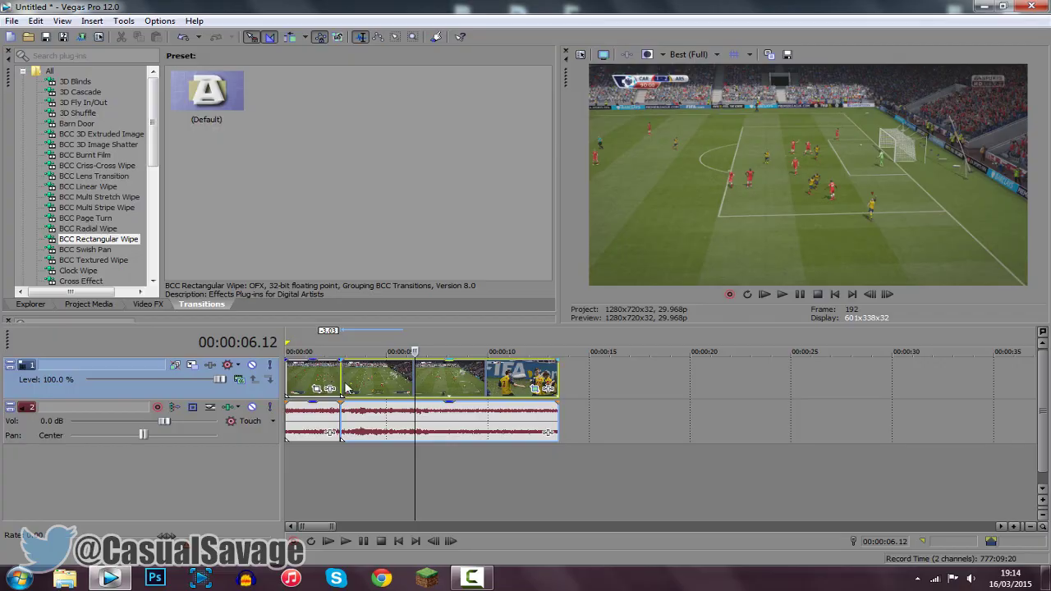
Open the second clip's Pan/Crop settings and move the first 13.1-degree keyframe to 00:00:00.02
{"action": "left_click", "coordinate": [344, 388]}
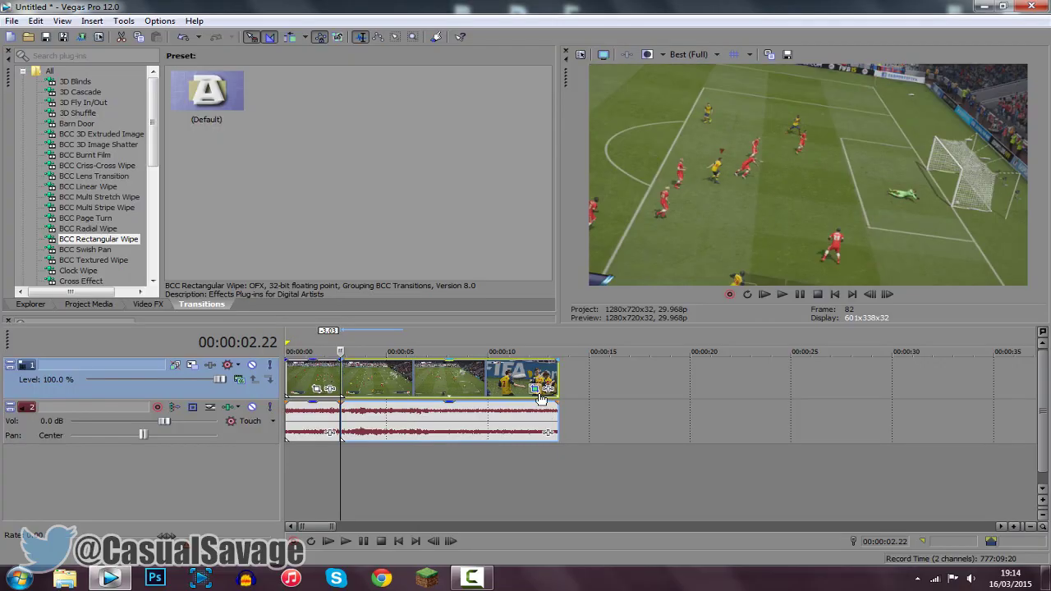
{"action": "left_click", "coordinate": [537, 390]}
{"action": "left_click", "coordinate": [255, 486]}
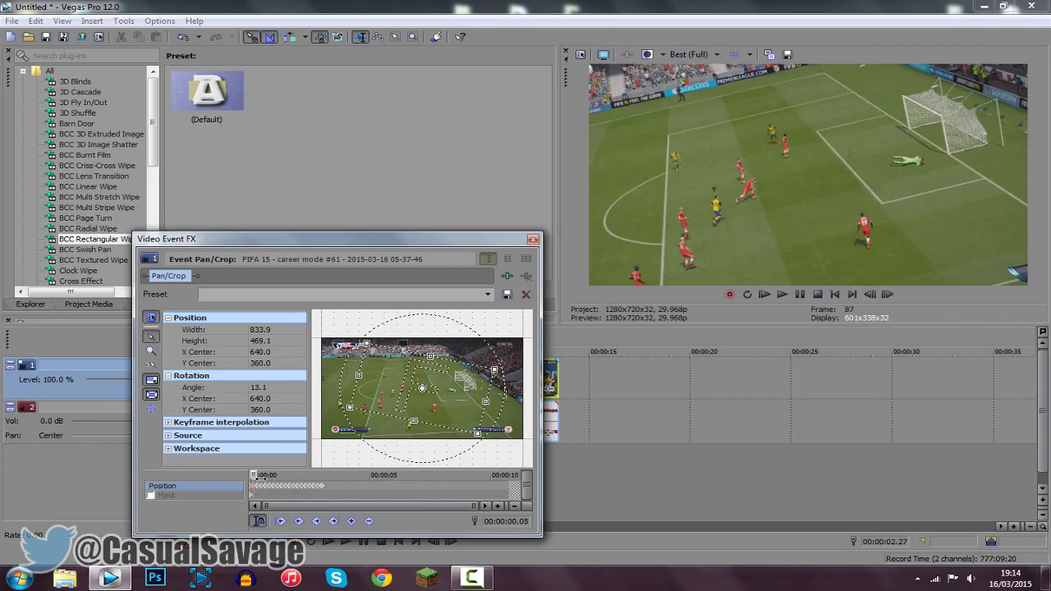
{"action": "scroll", "coordinate": [283, 482], "scroll_direction": "up", "scroll_amount": 5}
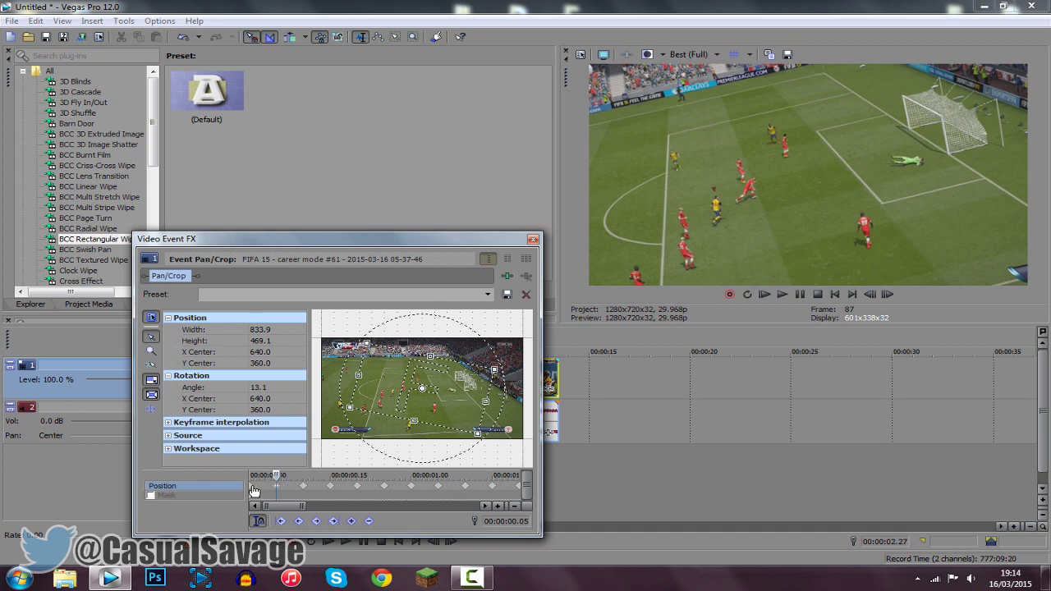
{"action": "left_click", "coordinate": [256, 488]}
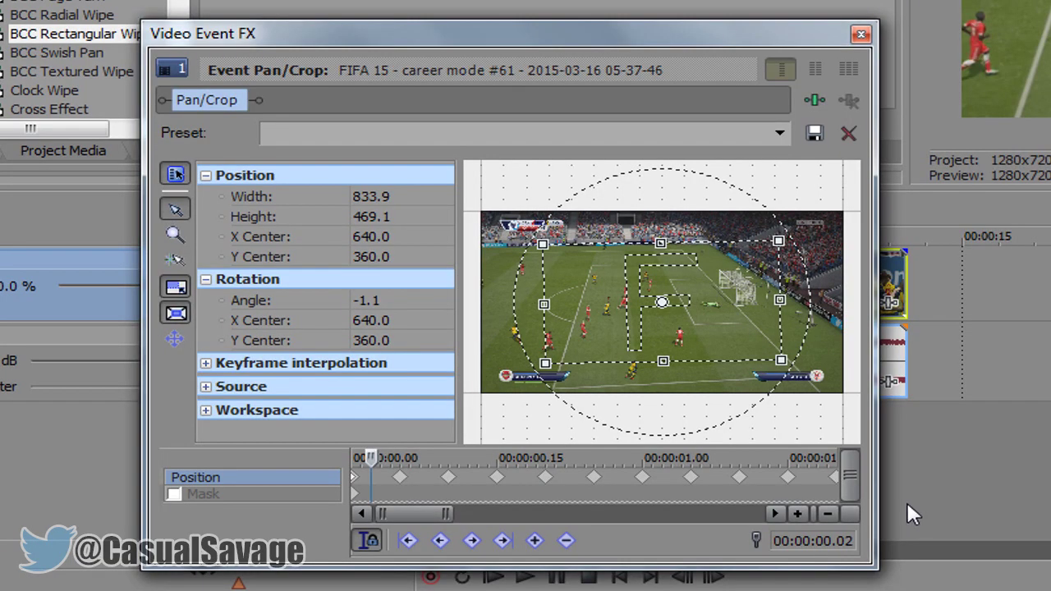
{"action": "left_click_drag", "start_coordinate": [409, 486], "coordinate": [375, 488]}
Move the second shake keyframe to 00:00:00.04 and bring the keyframes right after it forward at two-frame intervals
{"action": "key", "text": "Right"}
{"action": "key", "text": "Right"}
{"action": "left_click_drag", "start_coordinate": [303, 486], "coordinate": [281, 488]}
{"action": "key", "text": "Right"}
{"action": "key", "text": "Right"}
{"action": "key", "text": "Right"}
{"action": "key", "text": "Right"}
{"action": "key", "text": "Right"}
{"action": "key", "text": "Right"}
{"action": "left_click_drag", "start_coordinate": [357, 487], "coordinate": [304, 488]}
{"action": "key", "text": "Right"}
{"action": "key", "text": "Right"}
Continue shifting the middle shake keyframes earlier, placing one every two frames
{"action": "left_click_drag", "start_coordinate": [412, 486], "coordinate": [314, 490]}
{"action": "key", "text": "Right"}
{"action": "key", "text": "Right"}
{"action": "left_click_drag", "start_coordinate": [438, 486], "coordinate": [336, 490]}
{"action": "key", "text": "Right"}
{"action": "key", "text": "Right"}
{"action": "key", "text": "Right"}
{"action": "key", "text": "Right"}
{"action": "left_click_drag", "start_coordinate": [492, 487], "coordinate": [347, 490]}
{"action": "key", "text": "Right"}
{"action": "key", "text": "Right"}
{"action": "left_click_drag", "start_coordinate": [466, 489], "coordinate": [358, 490]}
{"action": "left_click", "coordinate": [484, 506]}
{"action": "key", "text": "Right"}
{"action": "key", "text": "Right"}
Bring the later shake keyframes forward as well, keeping the two-frame spacing past the middle of the sequence
{"action": "left_click_drag", "start_coordinate": [494, 488], "coordinate": [319, 490]}
{"action": "left_click_drag", "start_coordinate": [307, 506], "coordinate": [338, 507]}
{"action": "key", "text": "Right"}
{"action": "key", "text": "Right"}
{"action": "left_click_drag", "start_coordinate": [384, 487], "coordinate": [294, 490]}
{"action": "left_click_drag", "start_coordinate": [338, 506], "coordinate": [304, 507]}
{"action": "left_click_drag", "start_coordinate": [394, 488], "coordinate": [381, 489]}
{"action": "key", "text": "Right"}
{"action": "key", "text": "Right"}
{"action": "left_click_drag", "start_coordinate": [304, 506], "coordinate": [318, 506]}
{"action": "left_click_drag", "start_coordinate": [484, 488], "coordinate": [353, 489]}
{"action": "key", "text": "Right"}
{"action": "key", "text": "Right"}
Place the last tilted keyframe at 00:00:01.04 and the default-size keyframe at 00:00:01.06
{"action": "scroll", "coordinate": [353, 498], "scroll_direction": "up", "scroll_amount": 2}
{"action": "scroll", "coordinate": [353, 503], "scroll_direction": "down", "scroll_amount": 3}
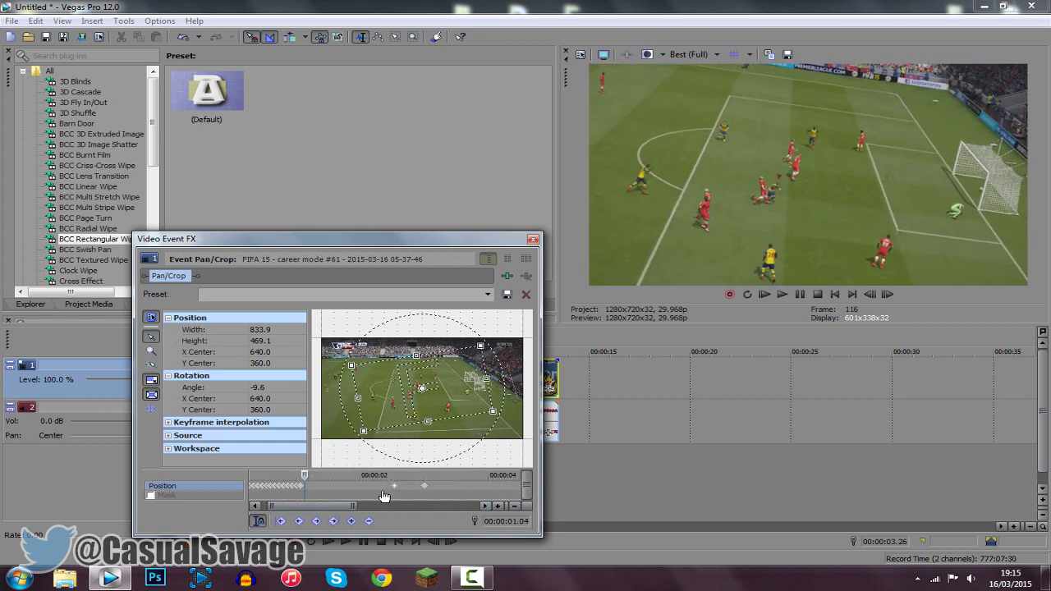
{"action": "scroll", "coordinate": [316, 495], "scroll_direction": "up", "scroll_amount": 3}
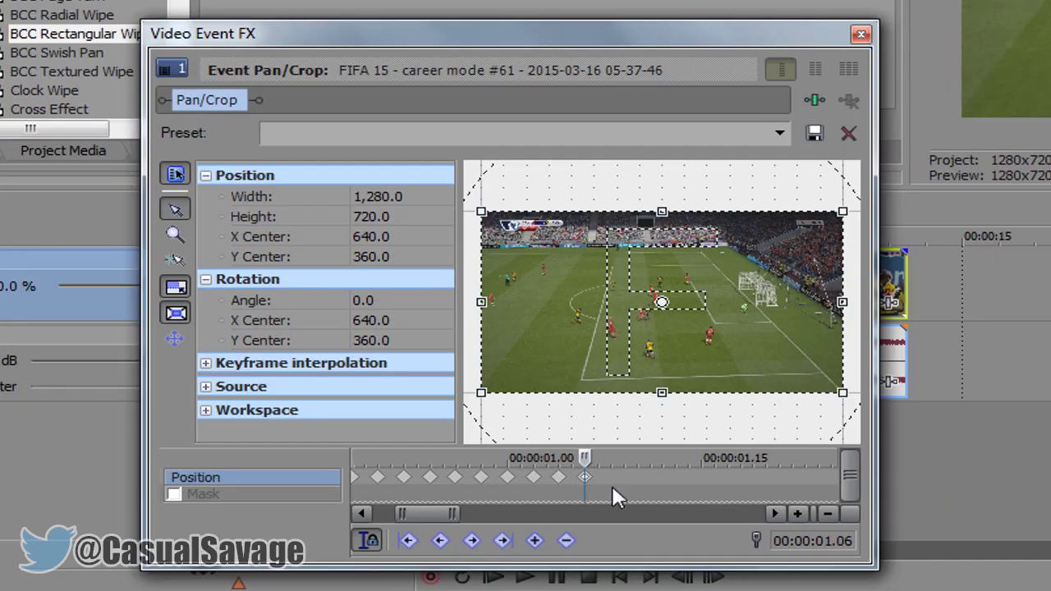
Scrub through the tightened keyframes from the start to check the crop frame's rotation, and close the Video Event FX window
{"action": "left_click_drag", "start_coordinate": [409, 514], "coordinate": [362, 495]}
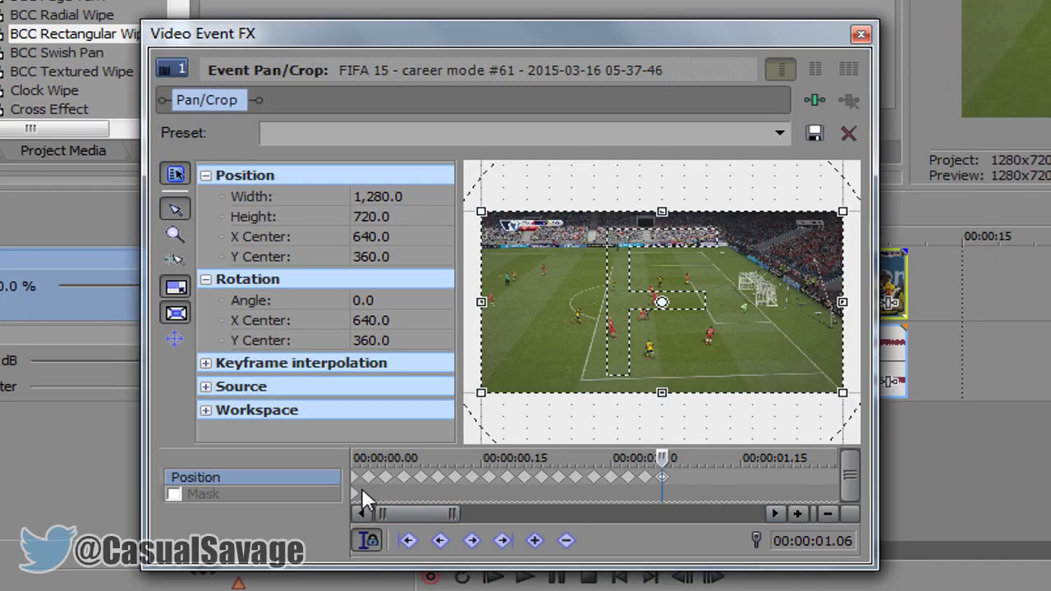
{"action": "left_click", "coordinate": [361, 484]}
{"action": "left_click_drag", "start_coordinate": [355, 454], "coordinate": [454, 456]}
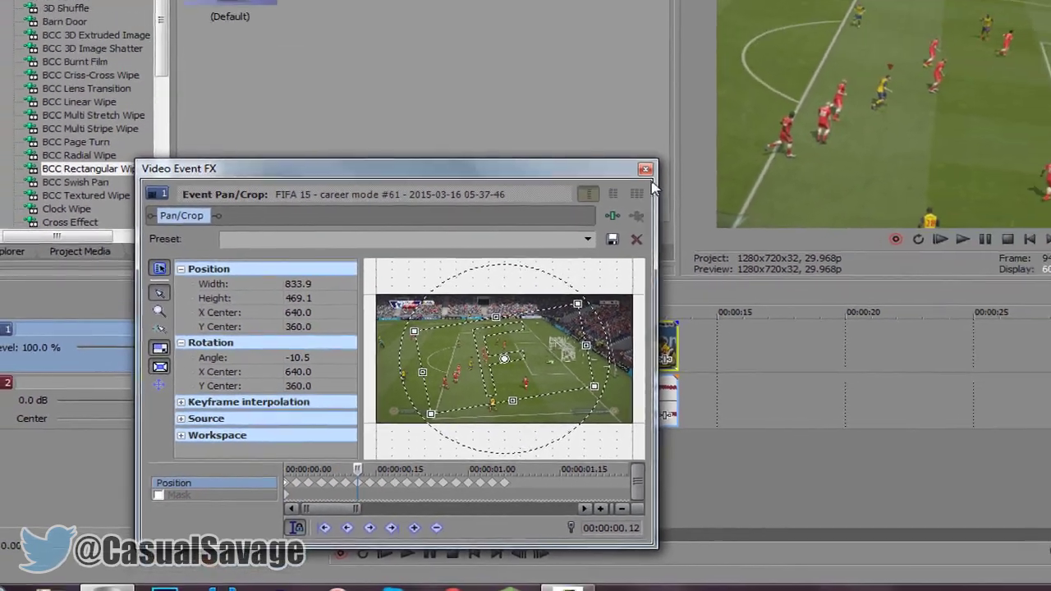
{"action": "left_click", "coordinate": [767, 93]}
Play the transition from the first clip into the shaking clip twice, pause the preview, and select the second clip
{"action": "left_click", "coordinate": [430, 305]}
{"action": "left_click", "coordinate": [139, 455]}
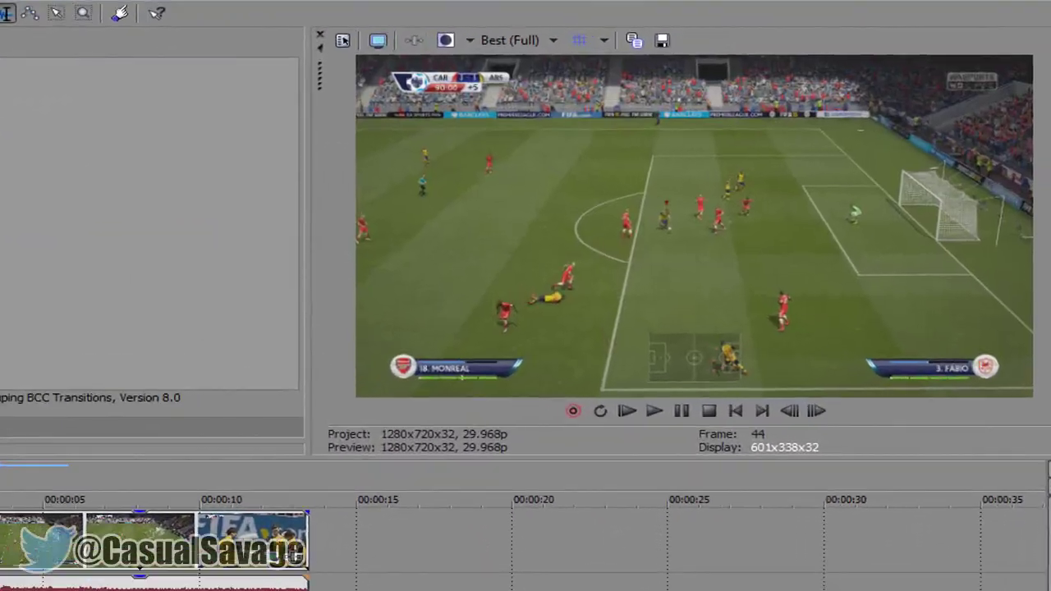
{"action": "key", "text": "space"}
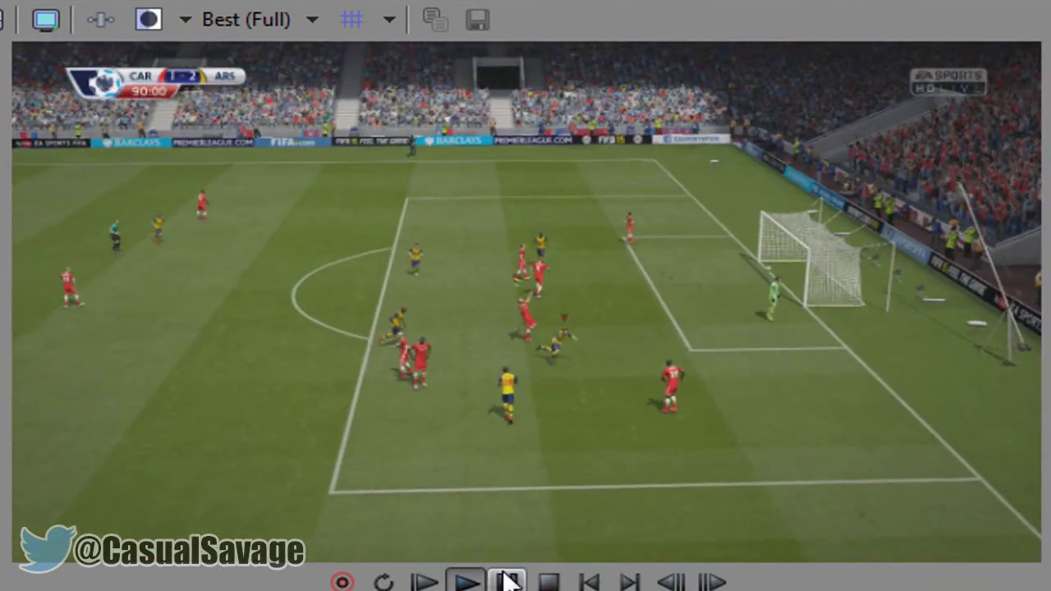
{"action": "left_click", "coordinate": [506, 580]}
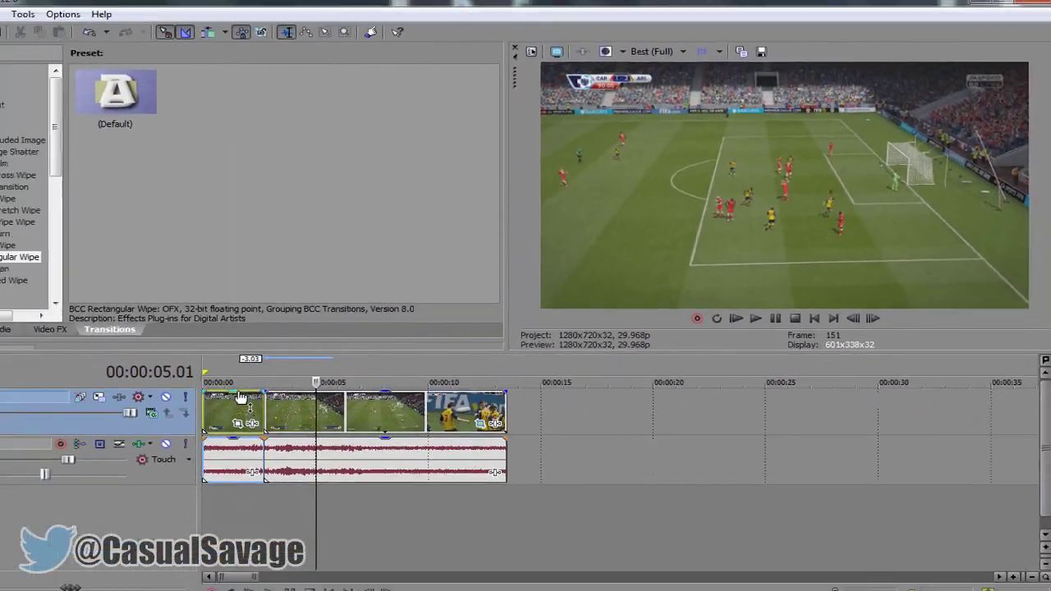
{"action": "left_click", "coordinate": [242, 399]}
{"action": "key", "text": "space"}
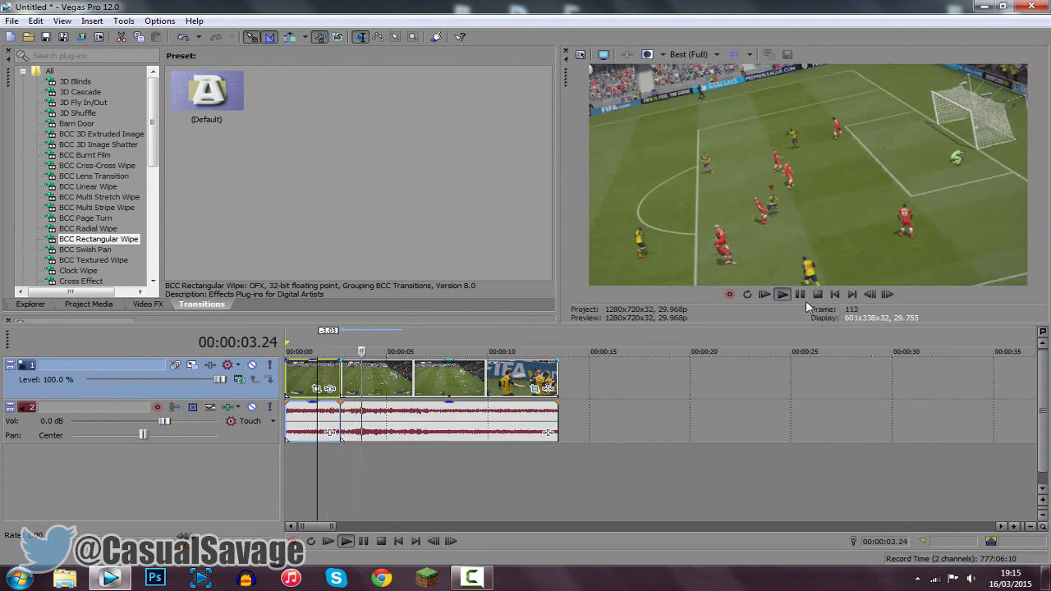
{"action": "left_click", "coordinate": [799, 294]}
{"action": "left_click", "coordinate": [372, 380]}
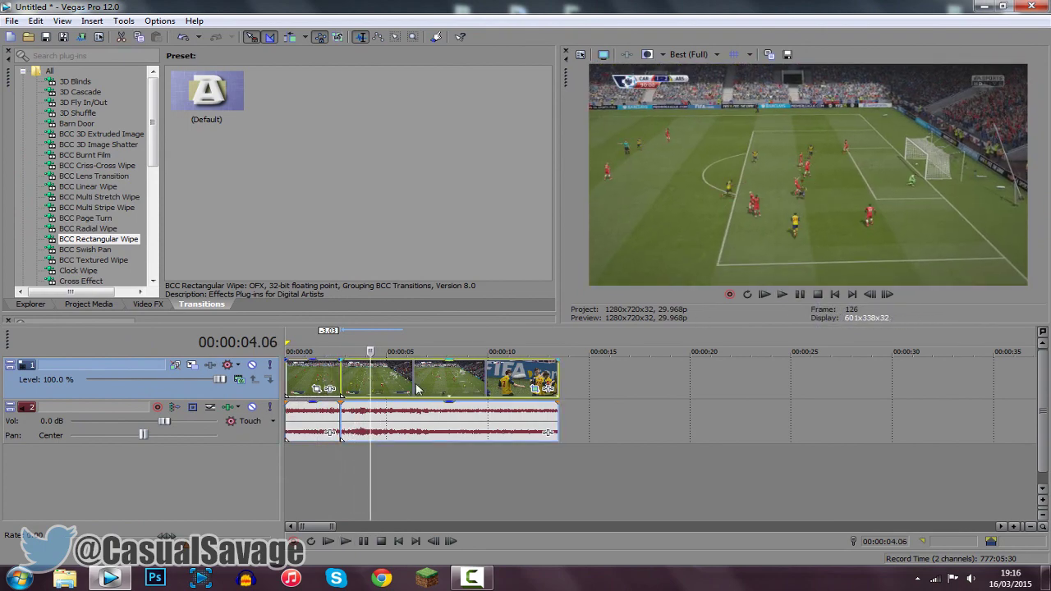